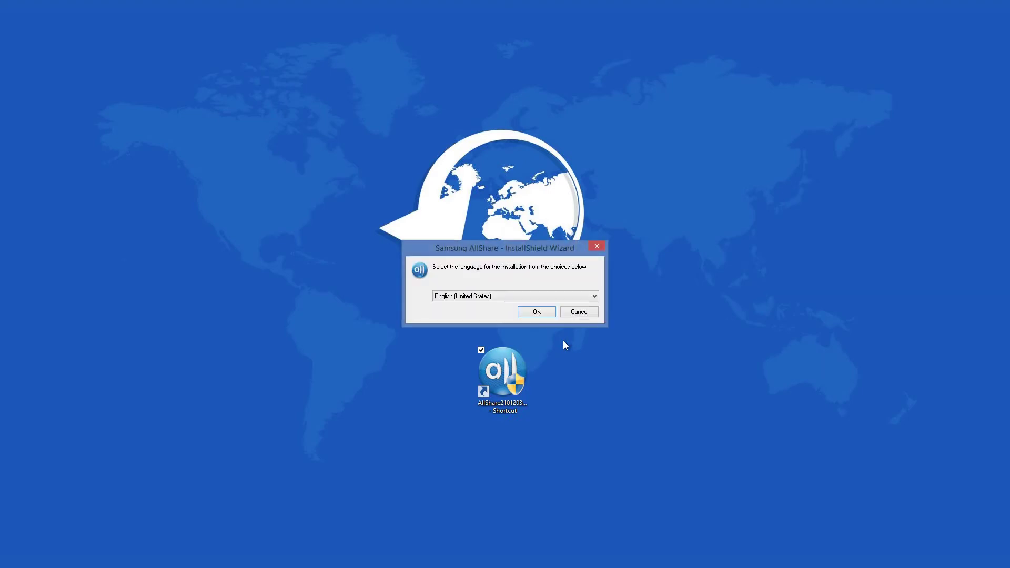
Browse the language list, keep English (United States) and confirm to start setup.
{"action": "left_click", "coordinate": [545, 294]}
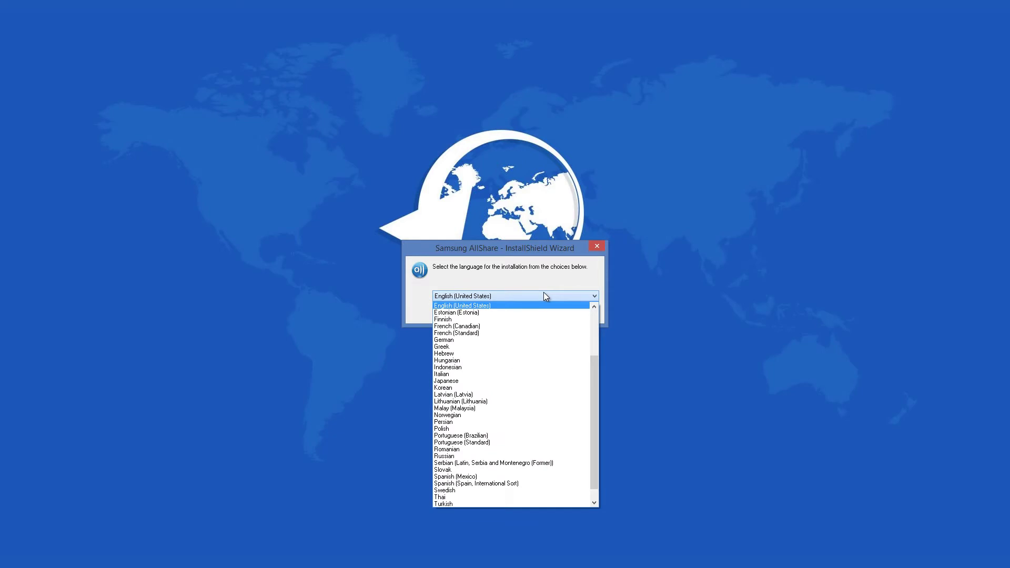
{"action": "scroll", "coordinate": [563, 416], "scroll_direction": "up", "scroll_amount": 4}
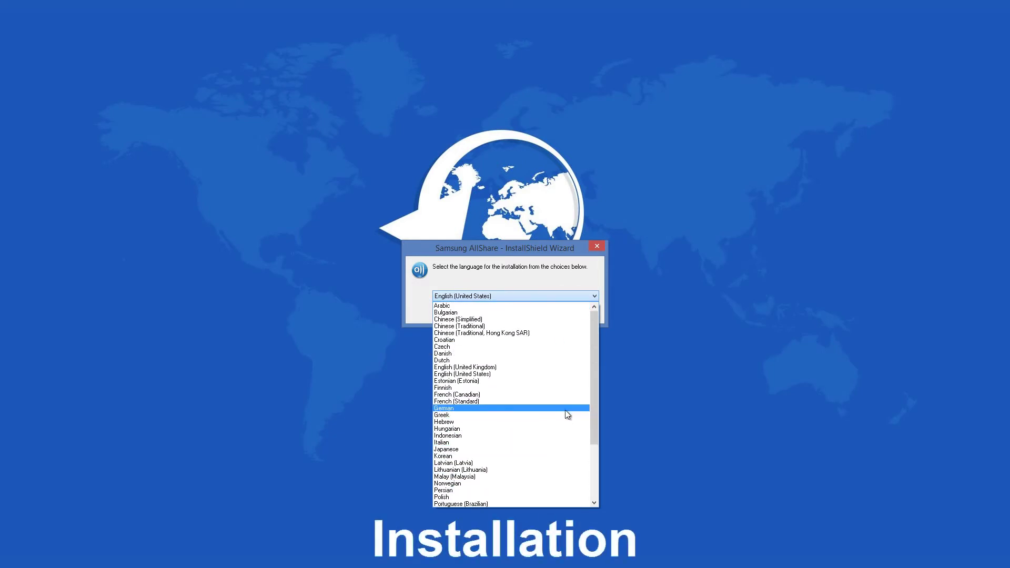
{"action": "scroll", "coordinate": [565, 409], "scroll_direction": "down", "scroll_amount": 1}
{"action": "scroll", "coordinate": [564, 407], "scroll_direction": "down", "scroll_amount": 3}
{"action": "left_click", "coordinate": [531, 276]}
{"action": "left_click", "coordinate": [523, 314]}
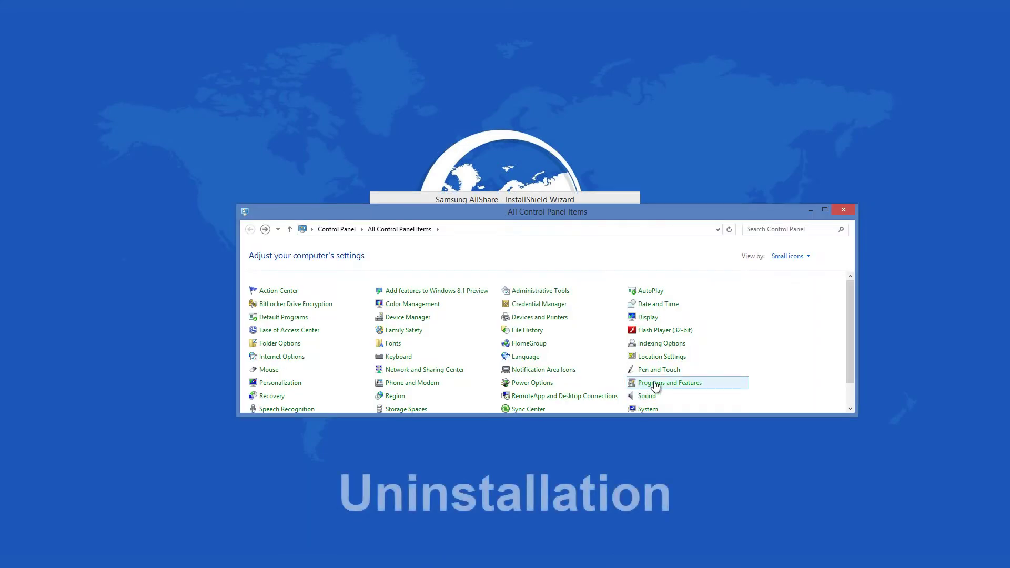
Find Samsung AllShare in Programs and Features and choose Uninstall.
{"action": "left_click", "coordinate": [682, 384]}
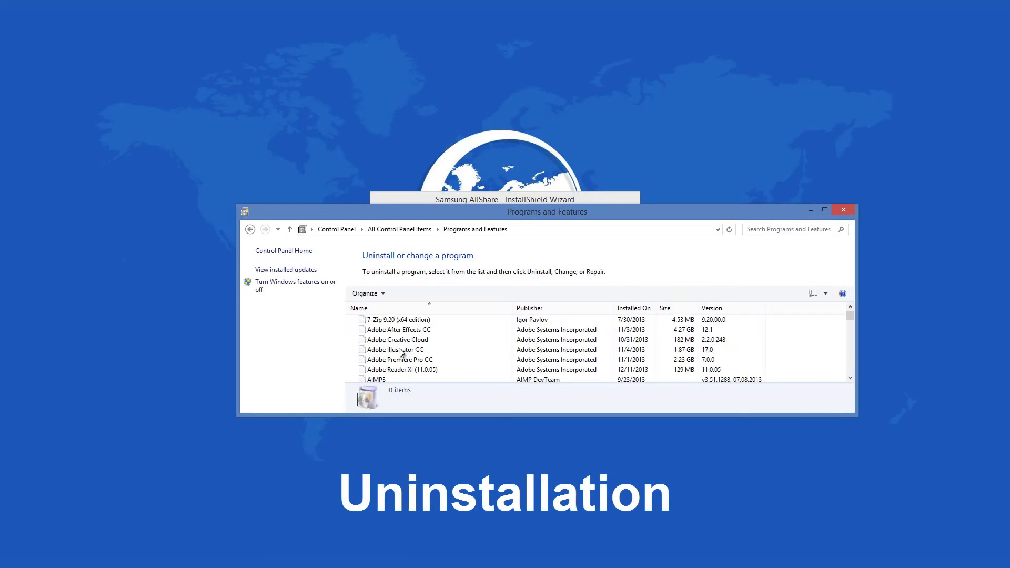
{"action": "left_click", "coordinate": [454, 352]}
{"action": "left_click", "coordinate": [457, 358]}
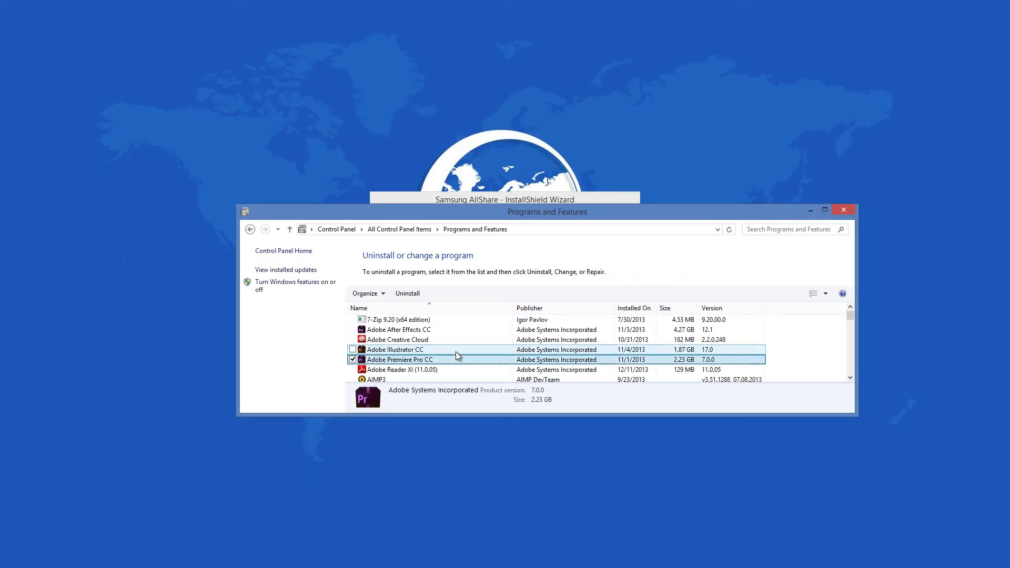
{"action": "scroll", "coordinate": [457, 358], "scroll_direction": "down", "scroll_amount": 1}
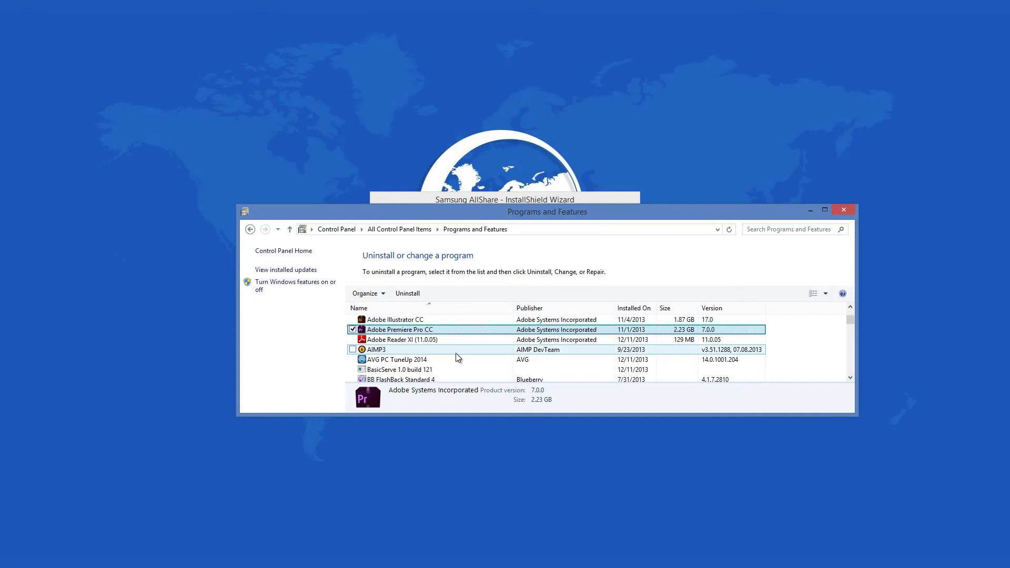
{"action": "scroll", "coordinate": [455, 355], "scroll_direction": "down", "scroll_amount": 10}
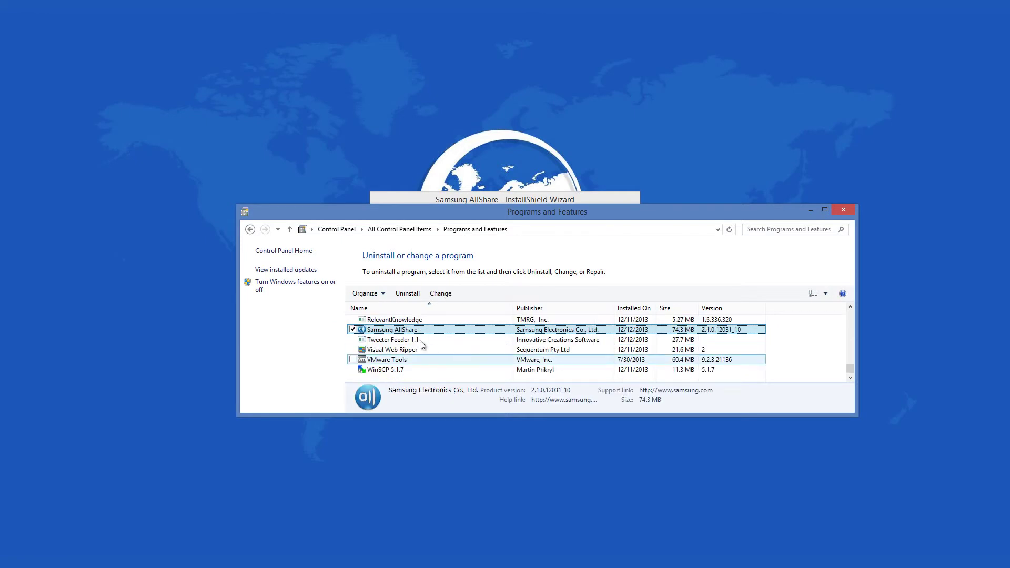
{"action": "left_click", "coordinate": [463, 330]}
{"action": "left_click", "coordinate": [416, 297]}
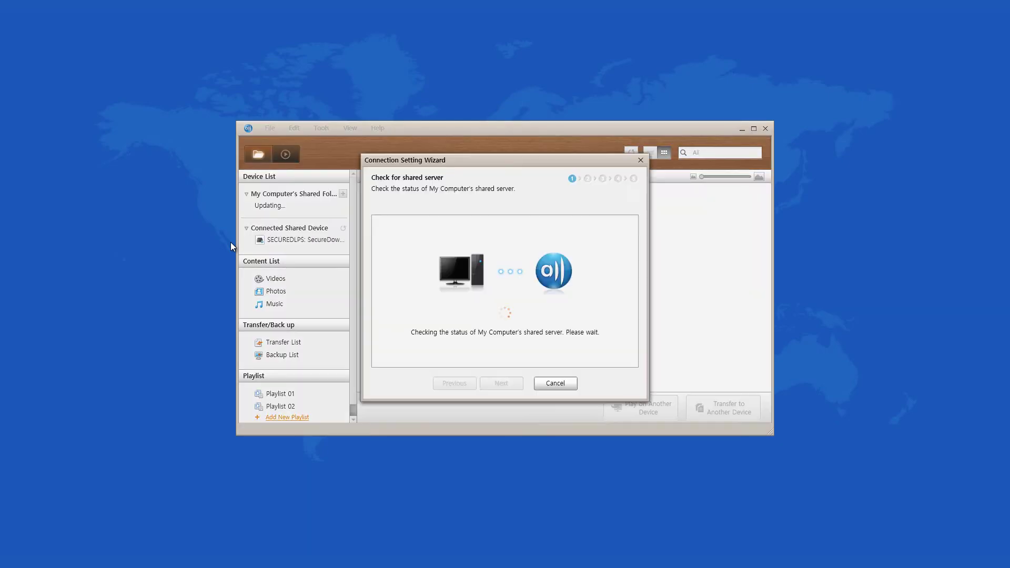
Toggle to the player control screen and back to the file management screen.
{"action": "left_click", "coordinate": [285, 156]}
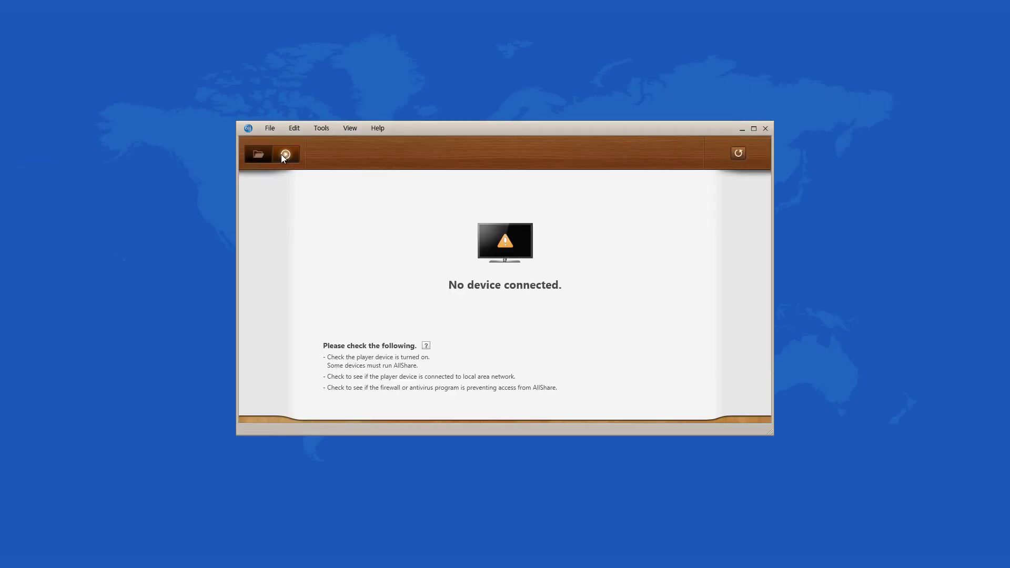
{"action": "left_click", "coordinate": [256, 155]}
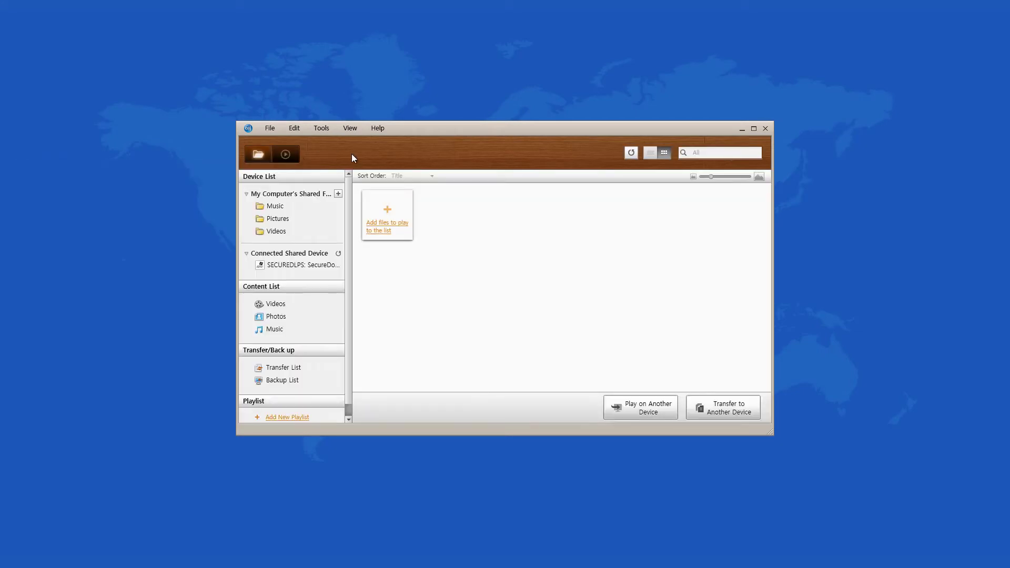
{"action": "left_click", "coordinate": [269, 129]}
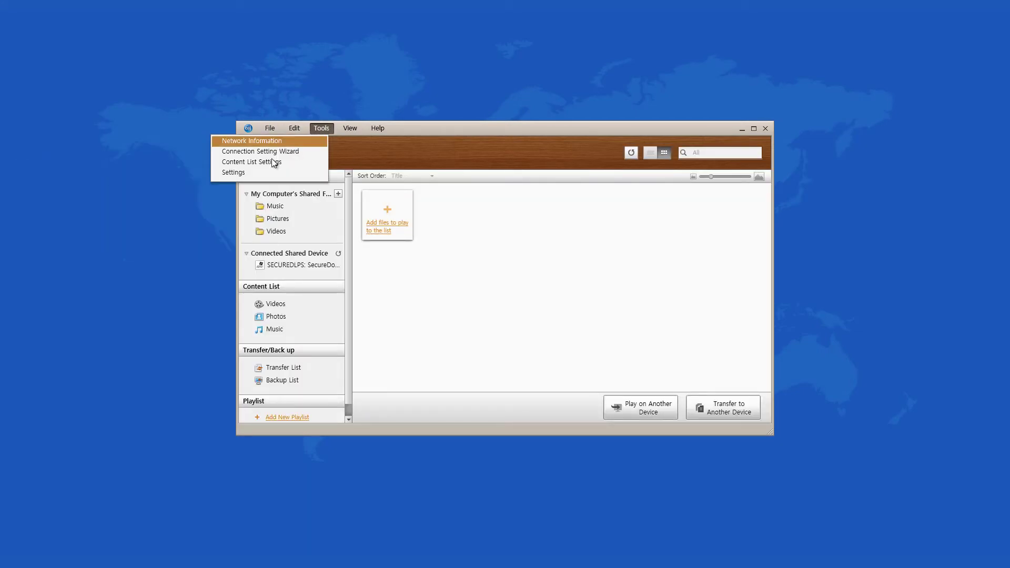
Open Settings, move it aside, and review the Privilege Settings, Server and Player tabs.
{"action": "left_click", "coordinate": [259, 175]}
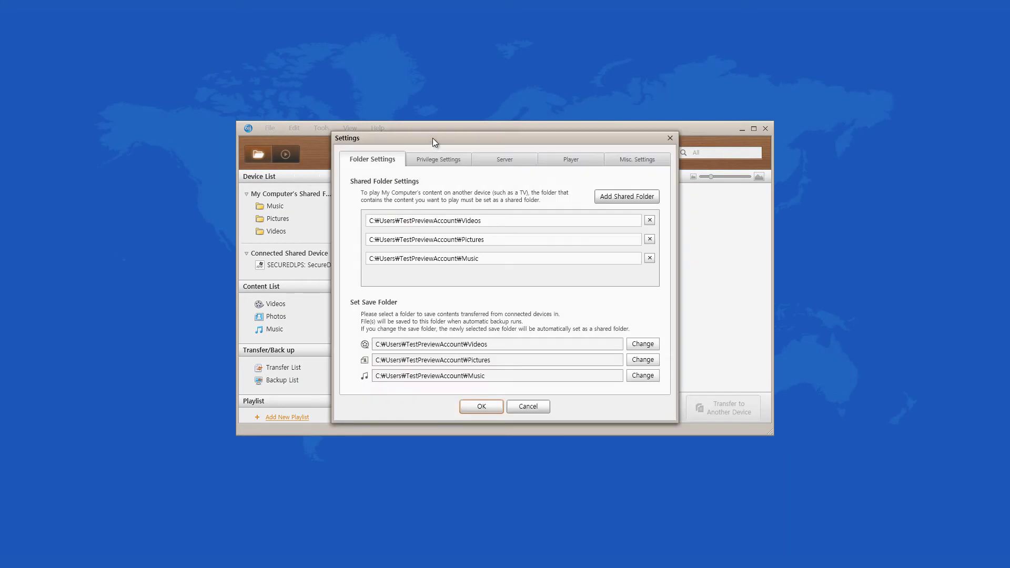
{"action": "mouse_move", "coordinate": [433, 138]}
{"action": "left_mouse_down"}
{"action": "mouse_move", "coordinate": [651, 154]}
{"action": "mouse_move", "coordinate": [704, 219]}
{"action": "left_mouse_up"}
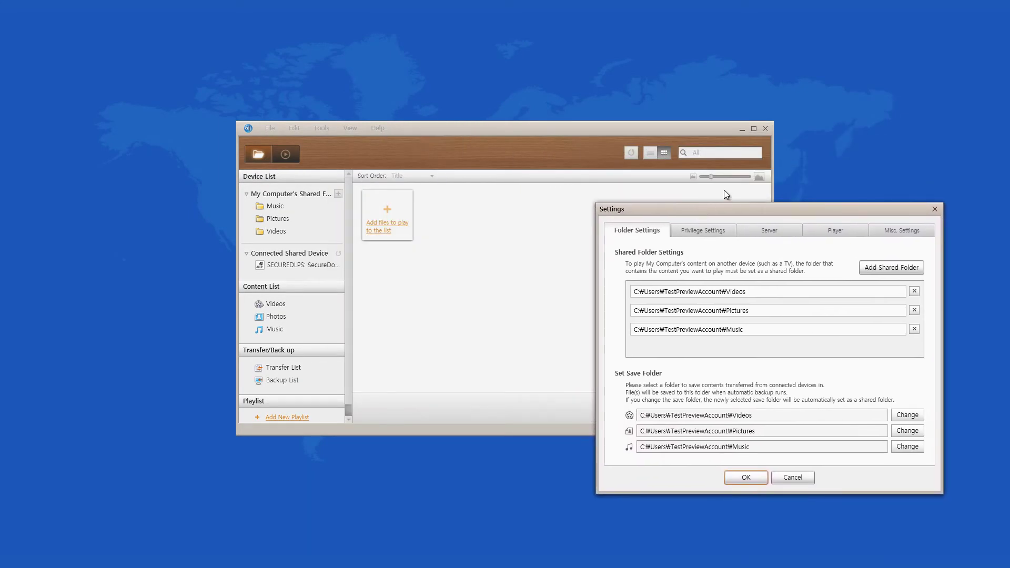
{"action": "left_click", "coordinate": [705, 232]}
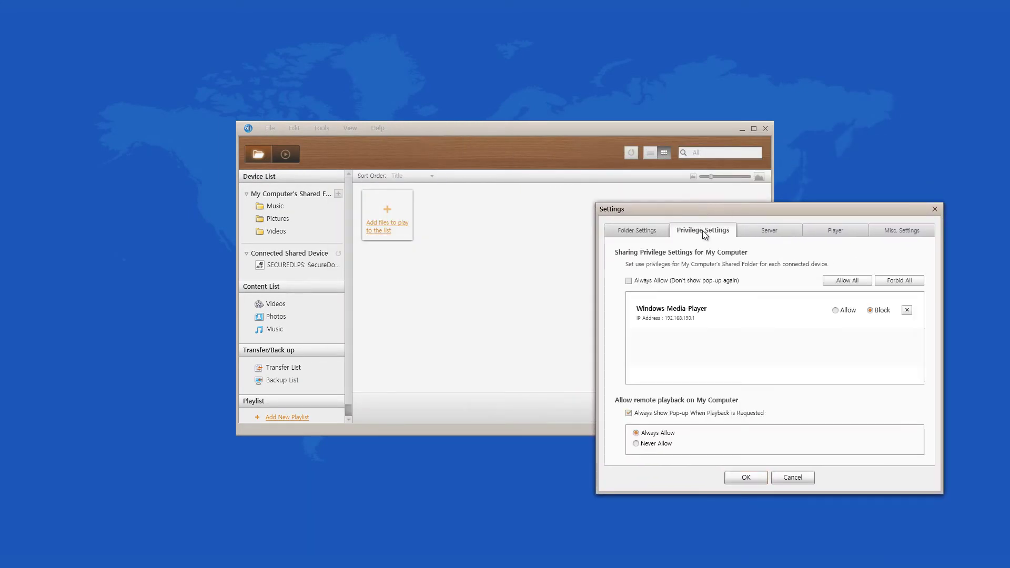
{"action": "left_click", "coordinate": [776, 232]}
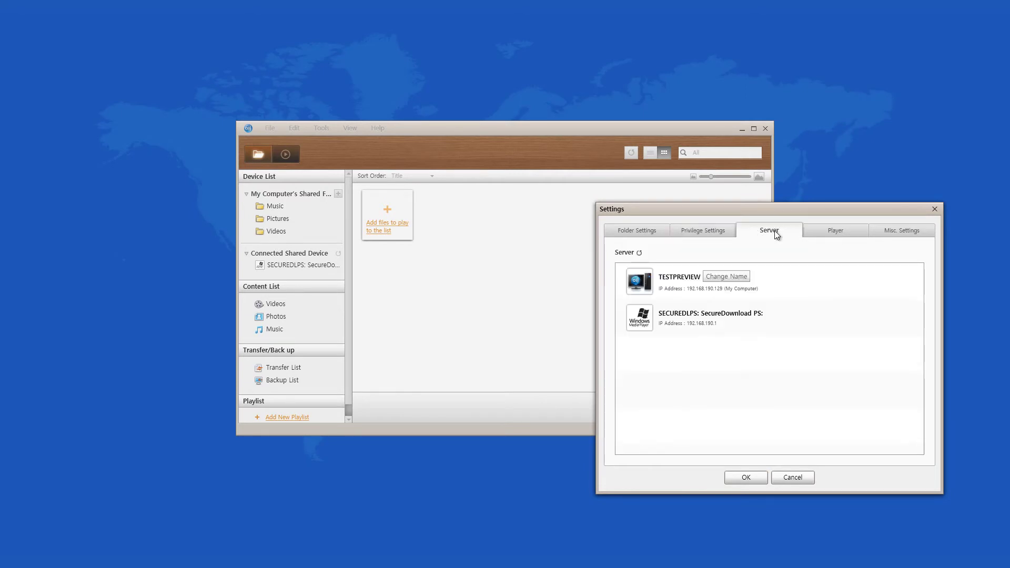
{"action": "left_click", "coordinate": [826, 233]}
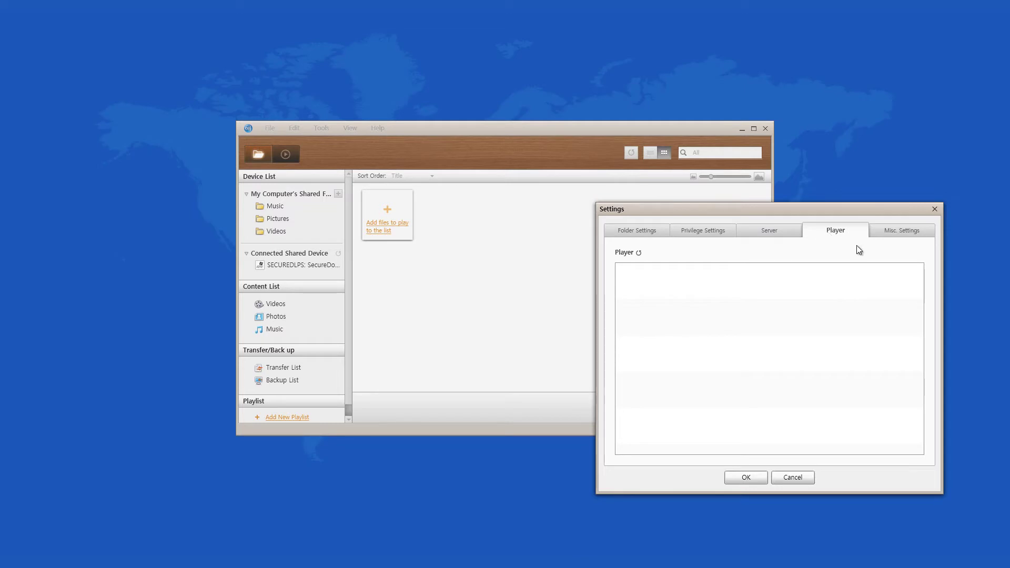
On the Misc. Settings tab, browse the available interface languages.
{"action": "left_click", "coordinate": [897, 234]}
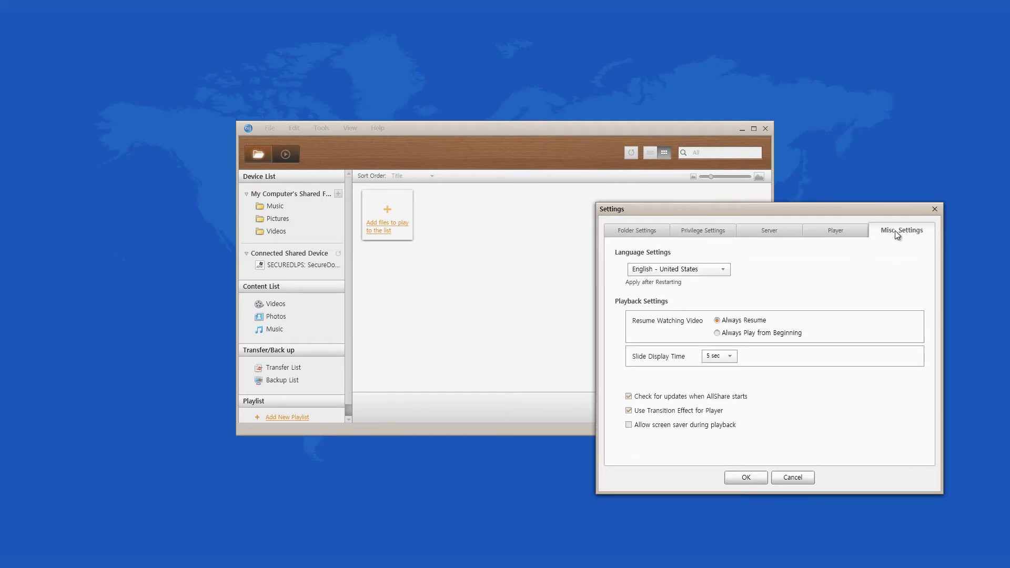
{"action": "left_click", "coordinate": [723, 269]}
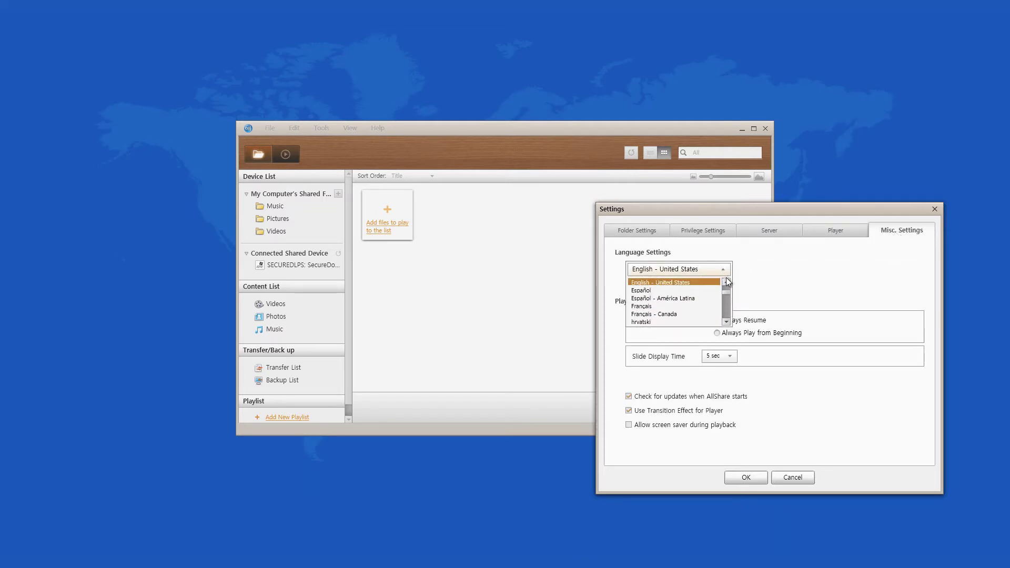
{"action": "scroll", "coordinate": [727, 290], "scroll_direction": "up", "scroll_amount": 1}
{"action": "scroll", "coordinate": [727, 287], "scroll_direction": "up", "scroll_amount": 1}
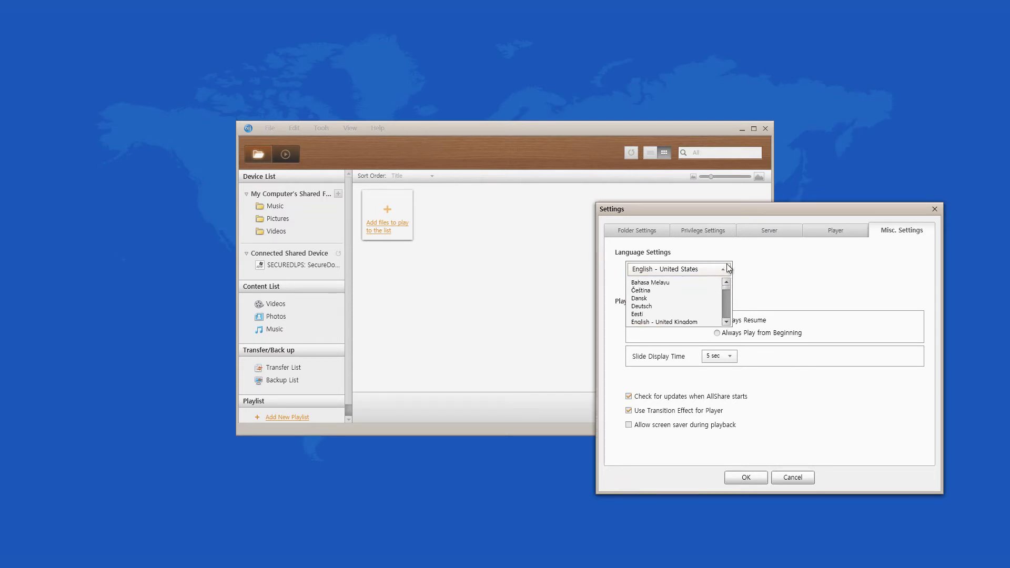
Apply Settings with English - United States kept, then choose View Player Window.
{"action": "left_click", "coordinate": [727, 270]}
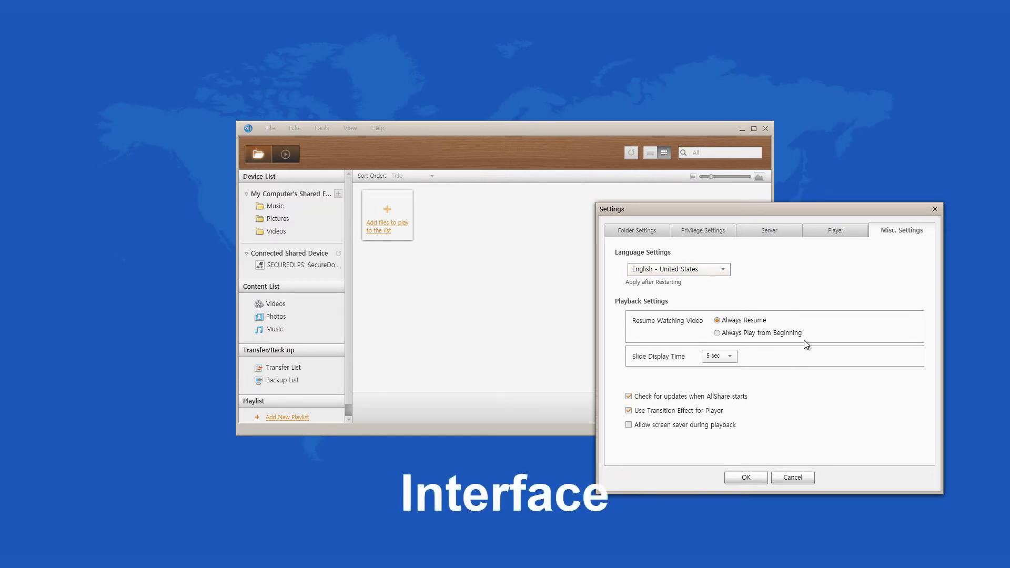
{"action": "left_click", "coordinate": [746, 478]}
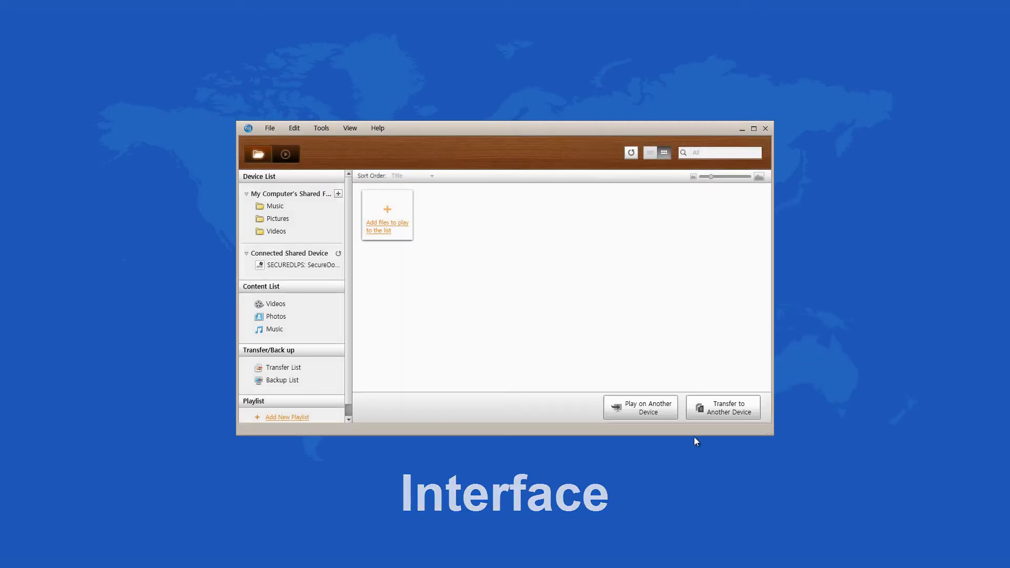
{"action": "left_click", "coordinate": [352, 131]}
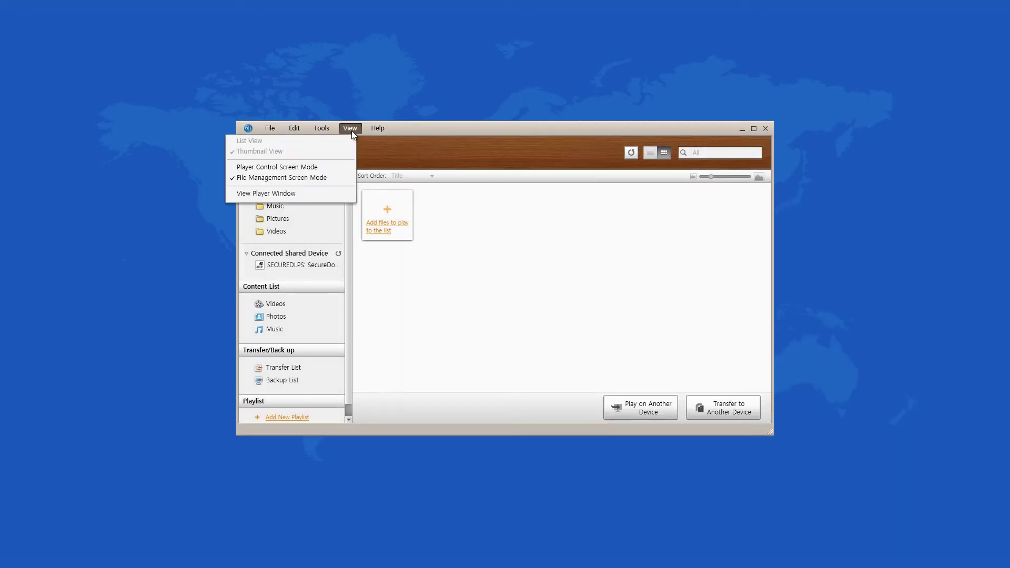
{"action": "left_click", "coordinate": [324, 193]}
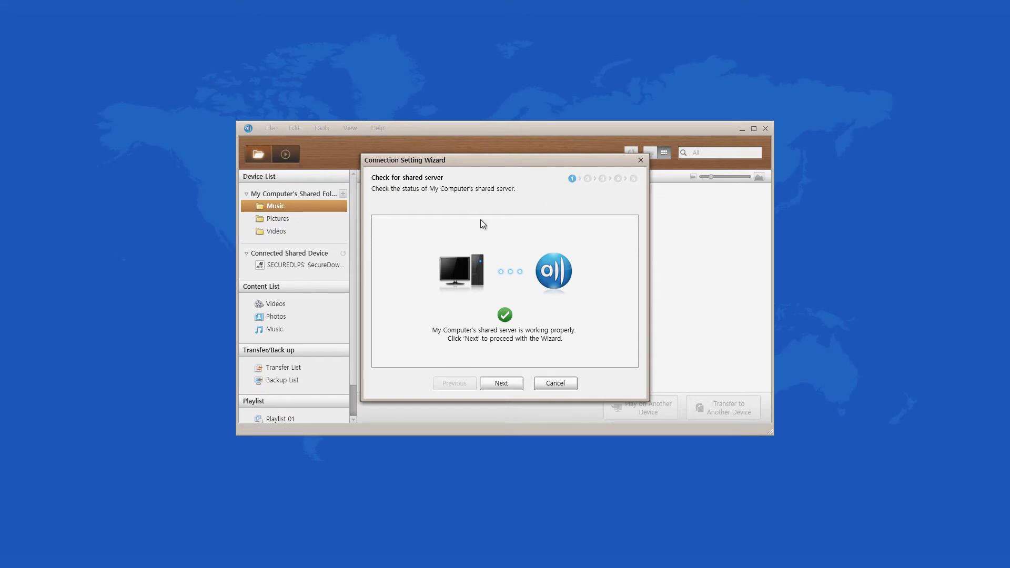
Step through the connection wizard, refresh the device search, then cancel and confirm exit.
{"action": "left_click", "coordinate": [506, 383]}
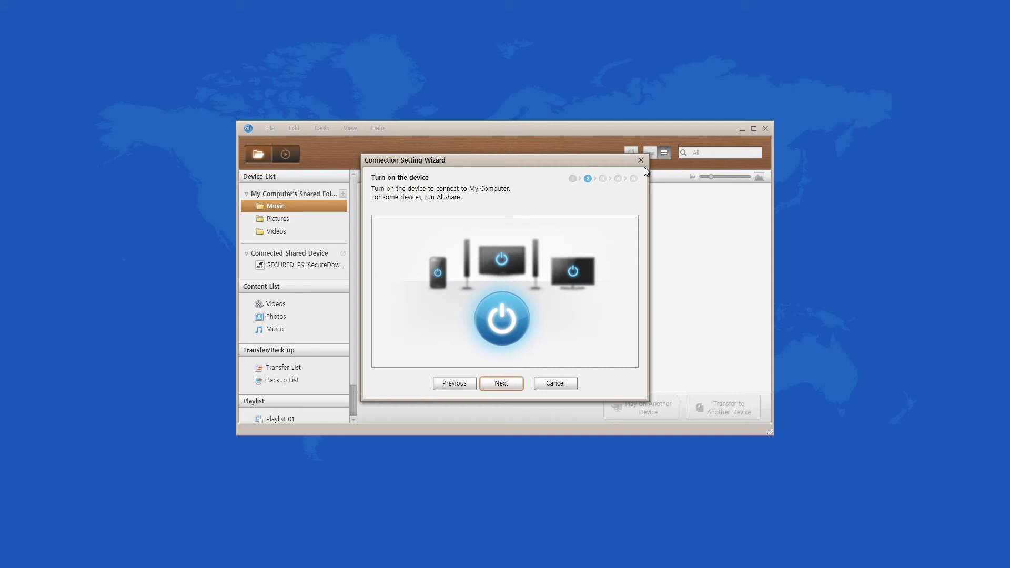
{"action": "left_click", "coordinate": [514, 383]}
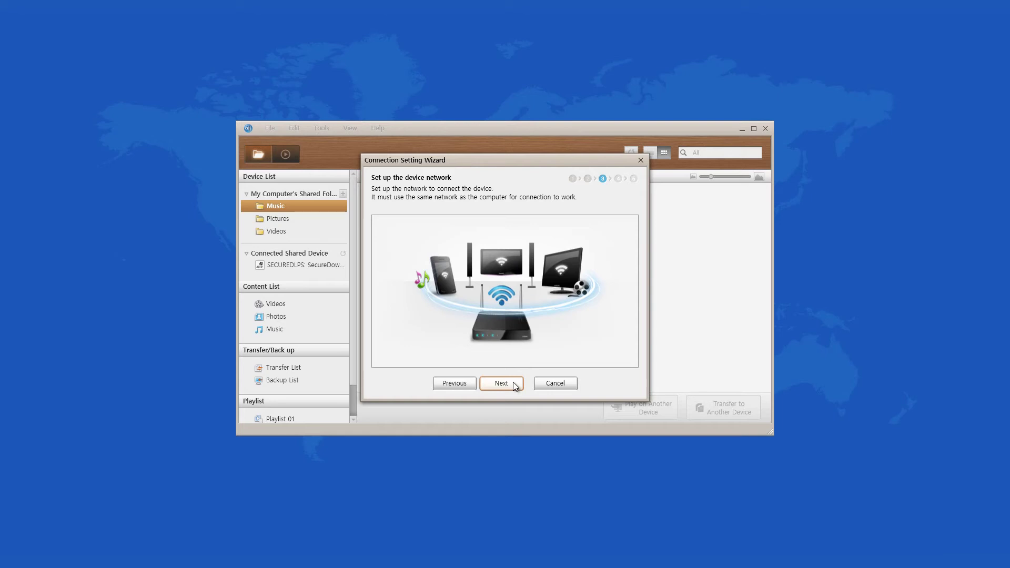
{"action": "left_click", "coordinate": [513, 382]}
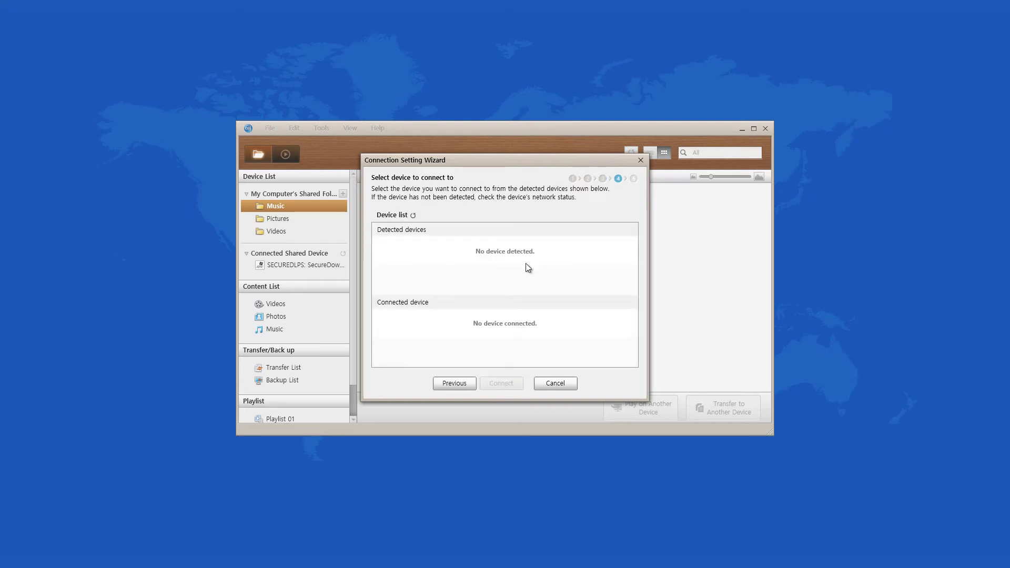
{"action": "left_click", "coordinate": [413, 215]}
{"action": "left_click", "coordinate": [558, 386]}
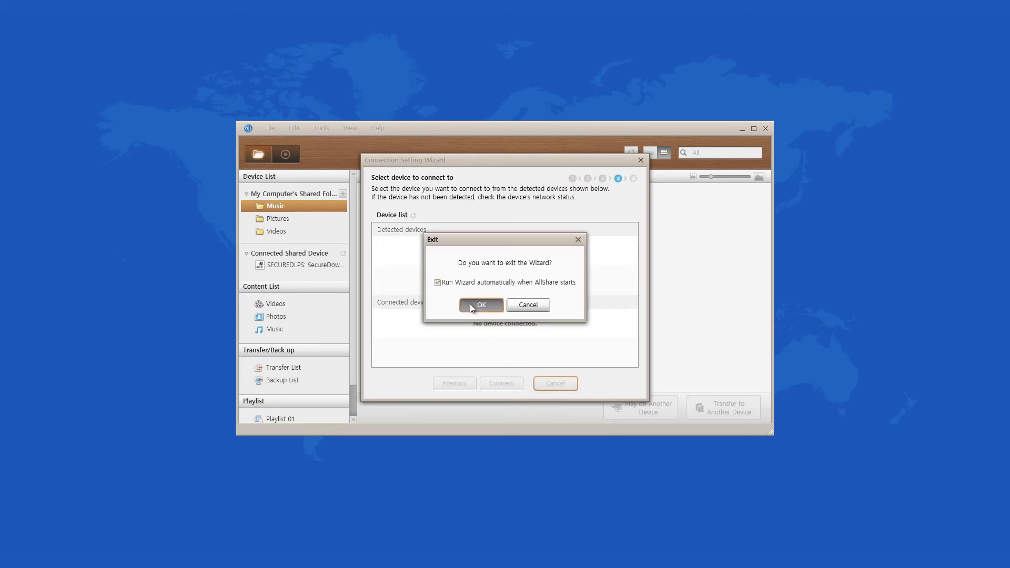
{"action": "left_click", "coordinate": [472, 307]}
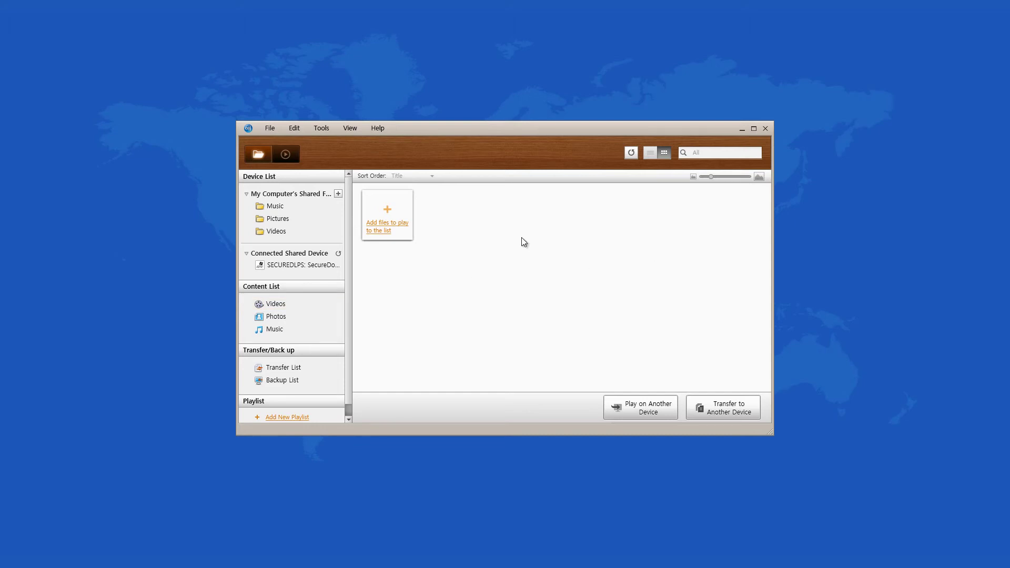
Dismiss the no-file notice, then add the Untitled video to shared files as a copy.
{"action": "left_click", "coordinate": [655, 417]}
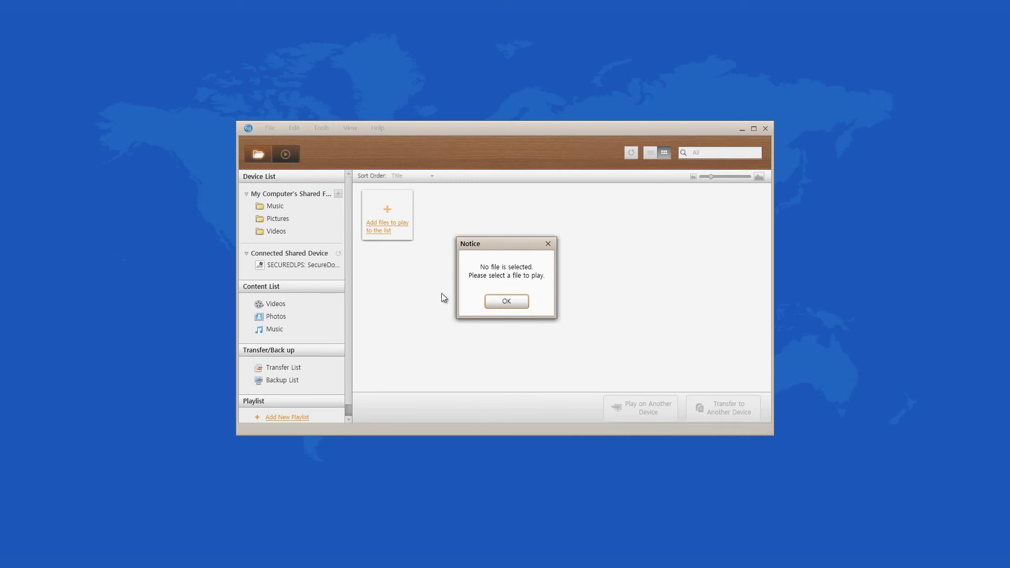
{"action": "left_click", "coordinate": [505, 301]}
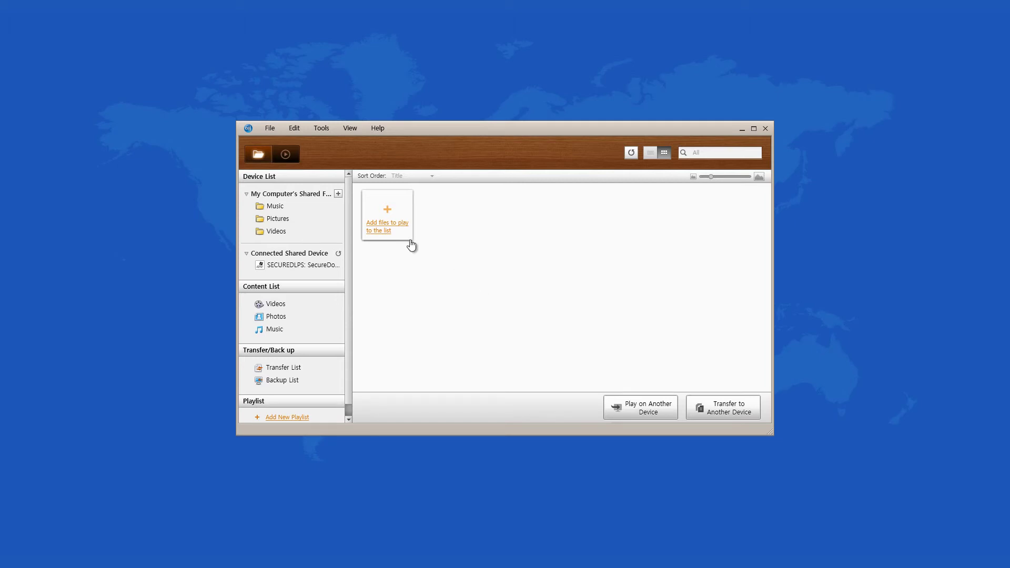
{"action": "left_click", "coordinate": [390, 230]}
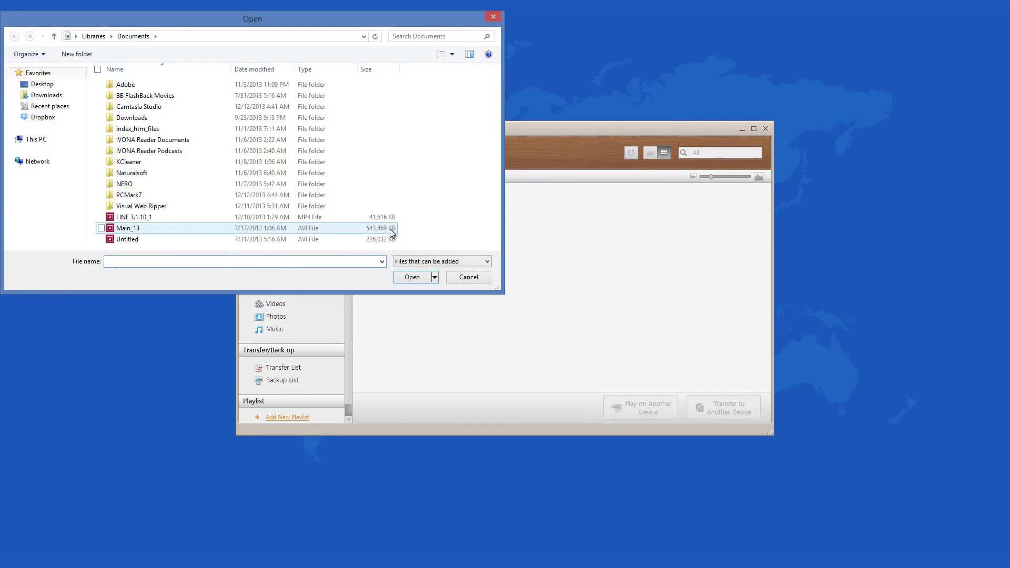
{"action": "left_click", "coordinate": [398, 240]}
{"action": "left_click", "coordinate": [425, 279]}
{"action": "left_click", "coordinate": [446, 301]}
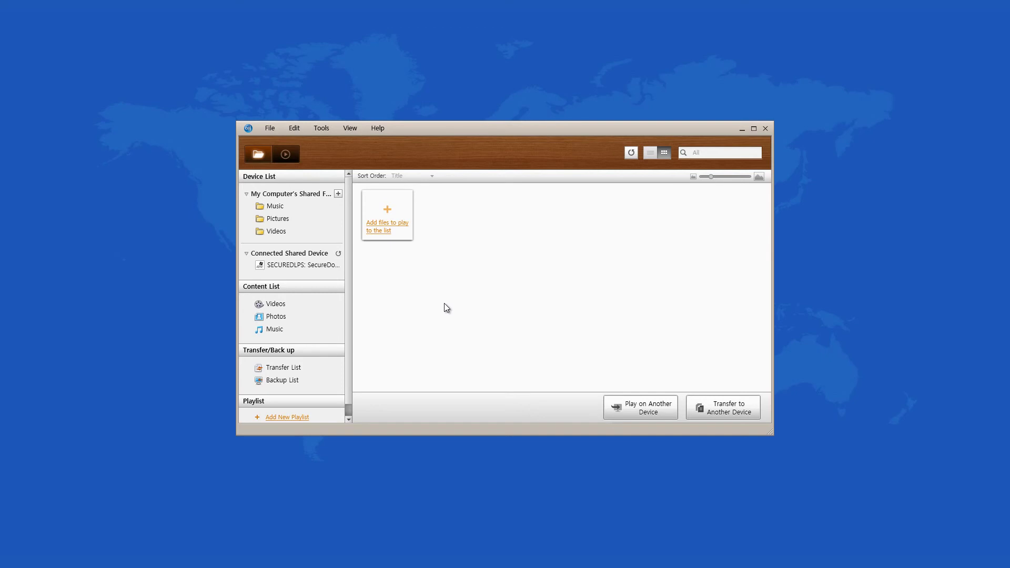
{"action": "left_click", "coordinate": [321, 128]}
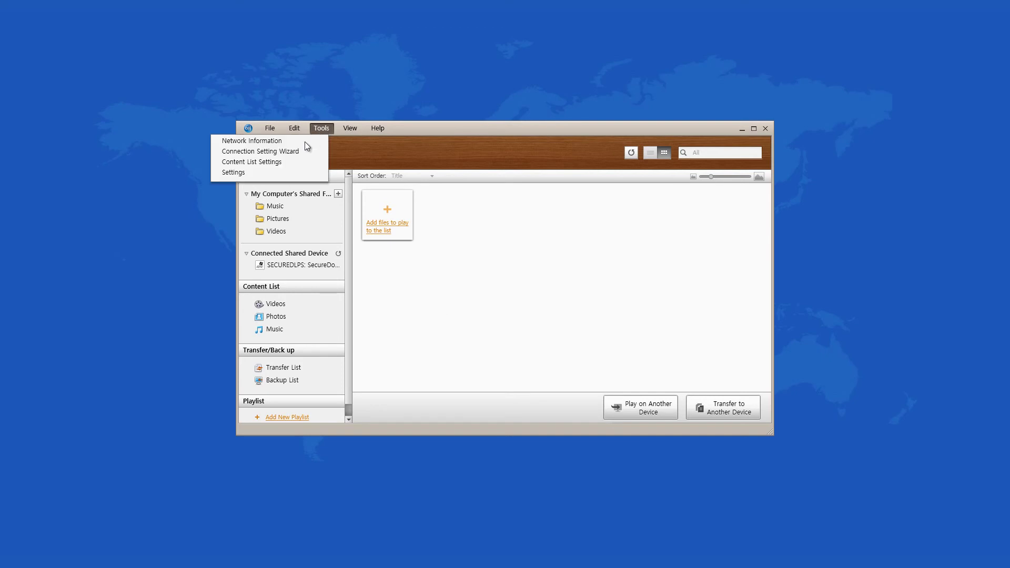
{"action": "left_click", "coordinate": [259, 172]}
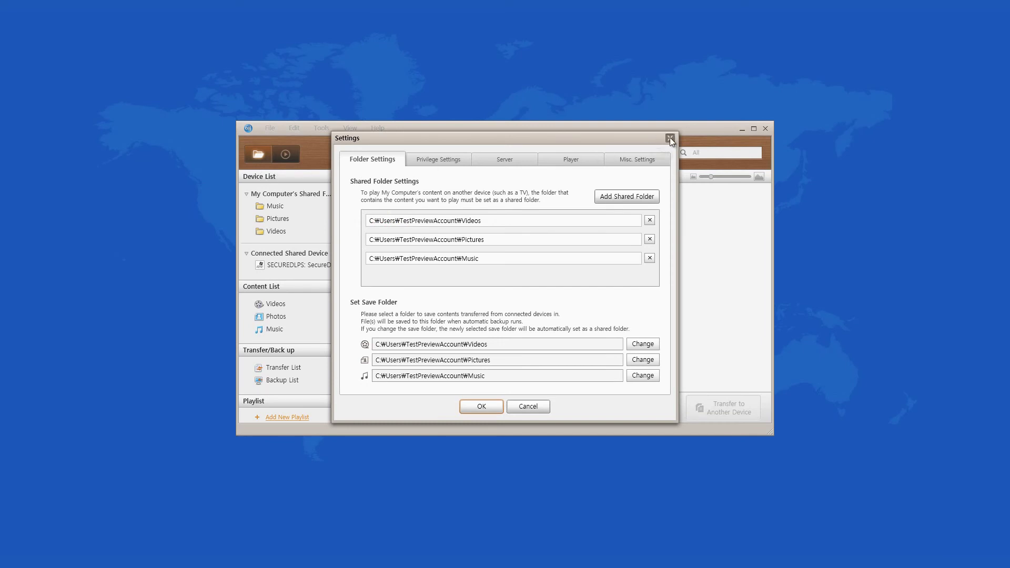
{"action": "left_click", "coordinate": [523, 158]}
{"action": "left_click", "coordinate": [572, 158]}
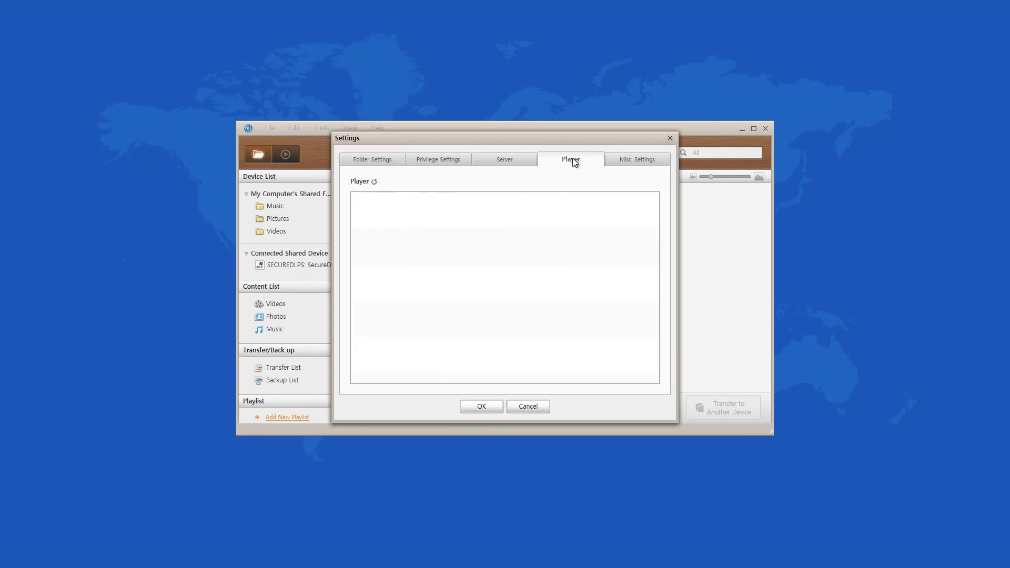
{"action": "left_click", "coordinate": [642, 157]}
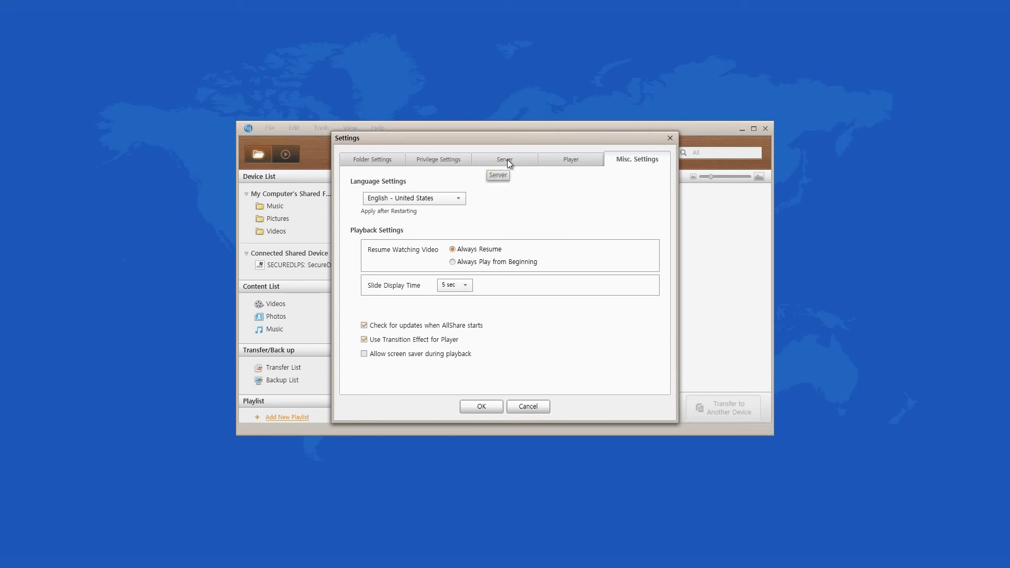
{"action": "left_click", "coordinate": [670, 138]}
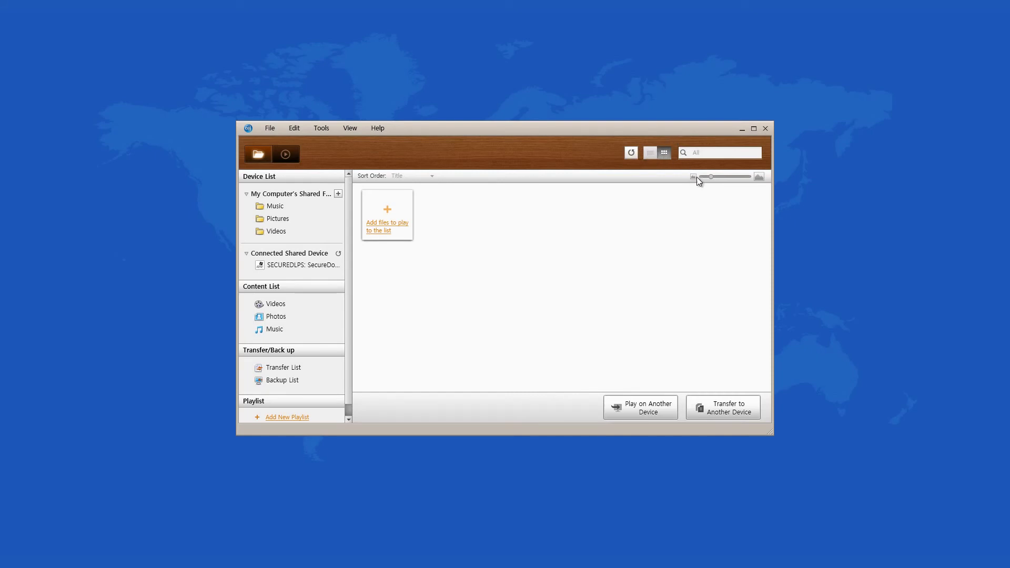
{"action": "left_click", "coordinate": [282, 156]}
{"action": "left_click", "coordinate": [265, 154]}
{"action": "left_click", "coordinate": [378, 129]}
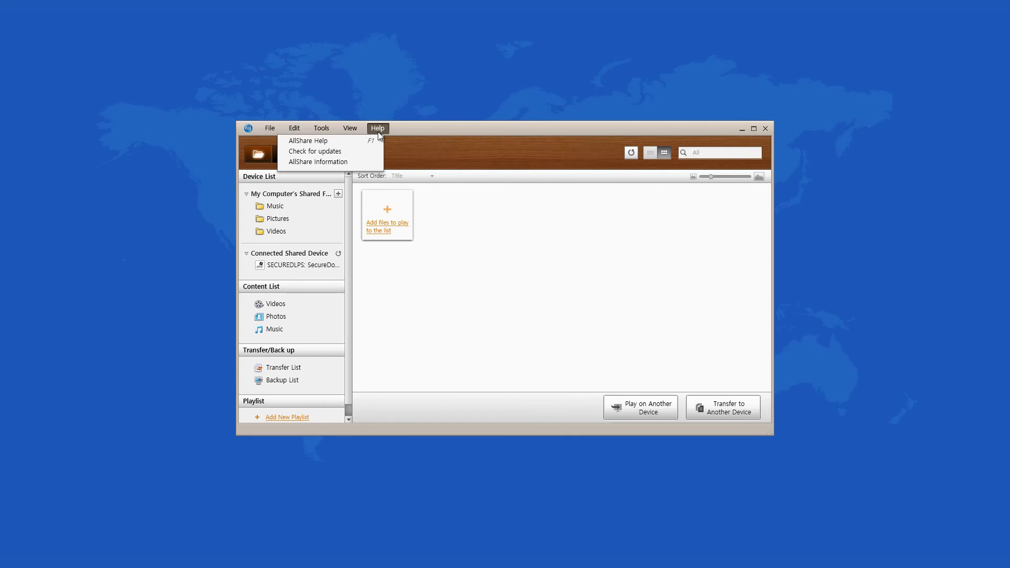
{"action": "left_click", "coordinate": [345, 161]}
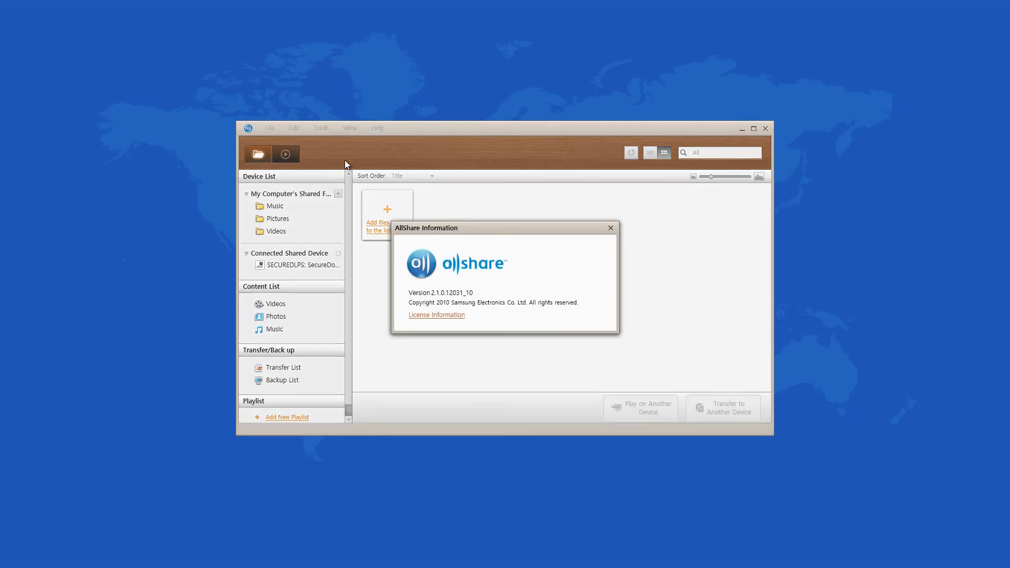
{"action": "left_click", "coordinate": [610, 229]}
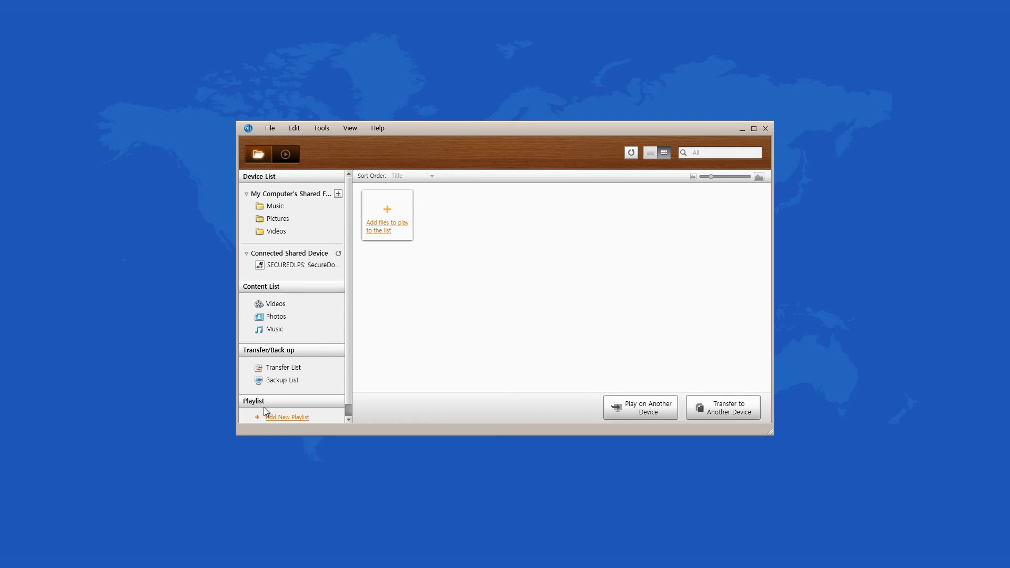
Start adding a folder to My Computer's Shared Folder, then cancel without adding.
{"action": "scroll", "coordinate": [275, 410], "scroll_direction": "down", "scroll_amount": 1}
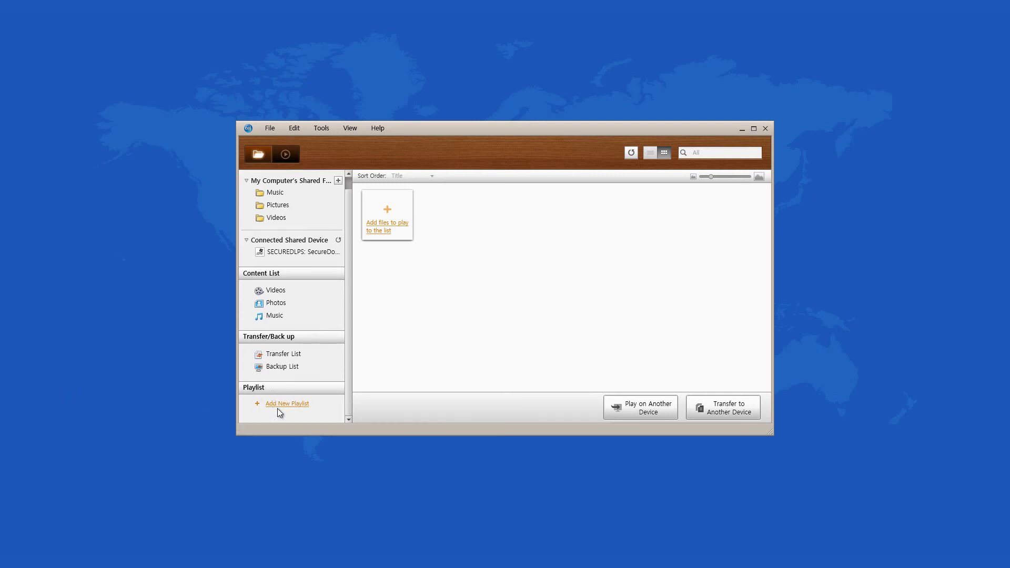
{"action": "scroll", "coordinate": [276, 408], "scroll_direction": "up", "scroll_amount": 1}
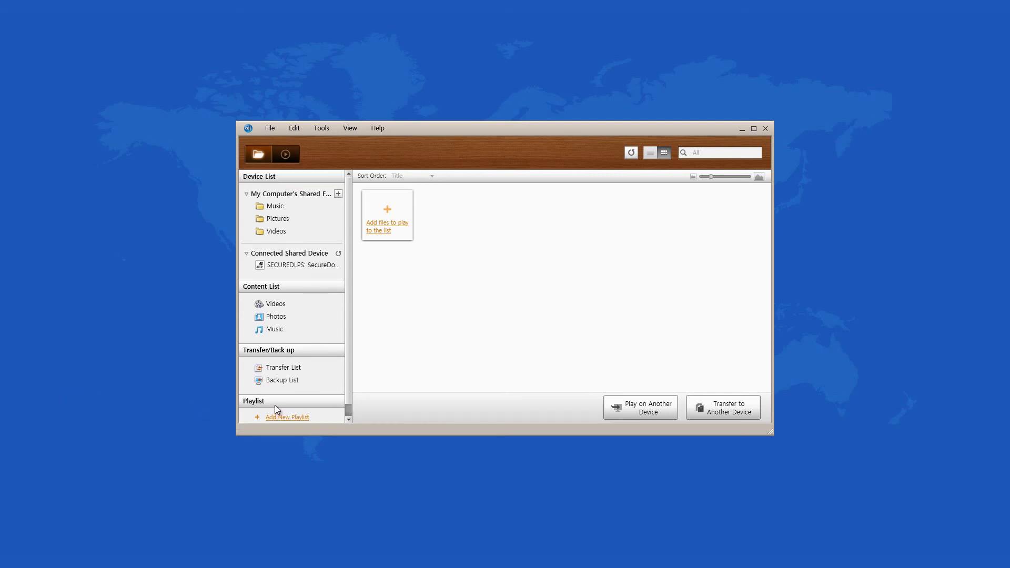
{"action": "left_click", "coordinate": [338, 195]}
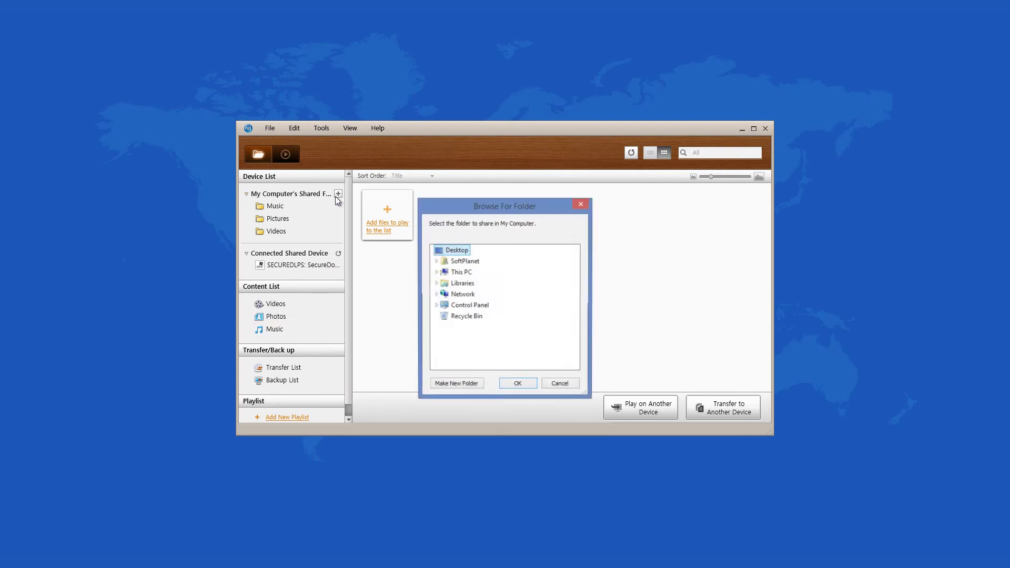
{"action": "left_click", "coordinate": [576, 205]}
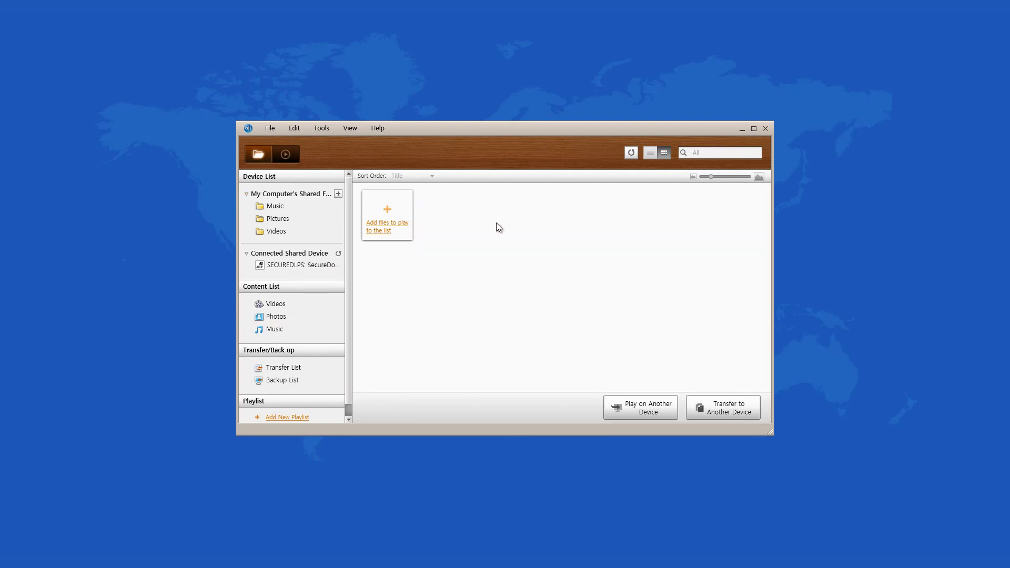
Collapse both device groups and create Playlist 01 and Playlist 02.
{"action": "left_click", "coordinate": [247, 255]}
{"action": "left_click", "coordinate": [247, 195]}
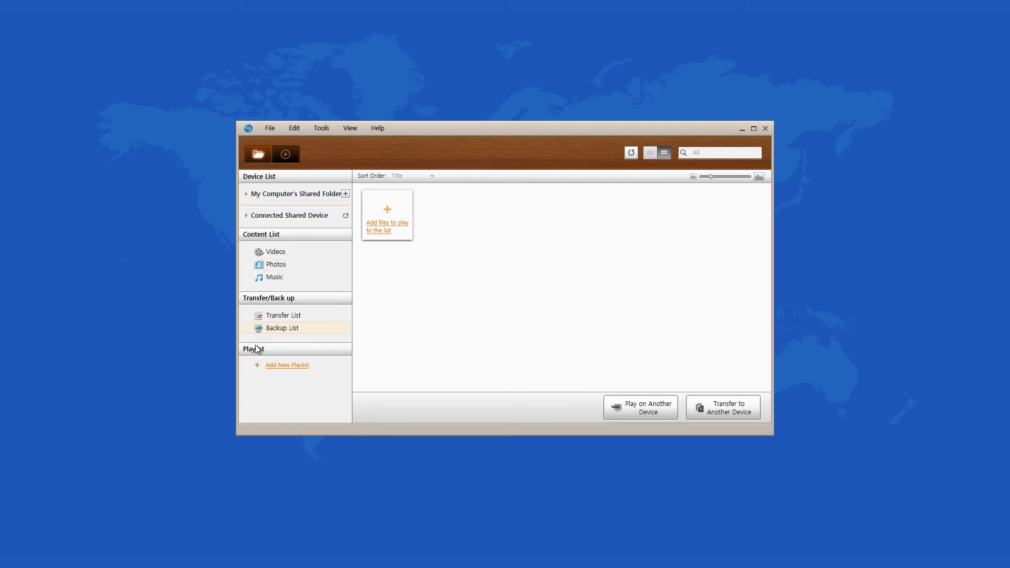
{"action": "left_click", "coordinate": [280, 365]}
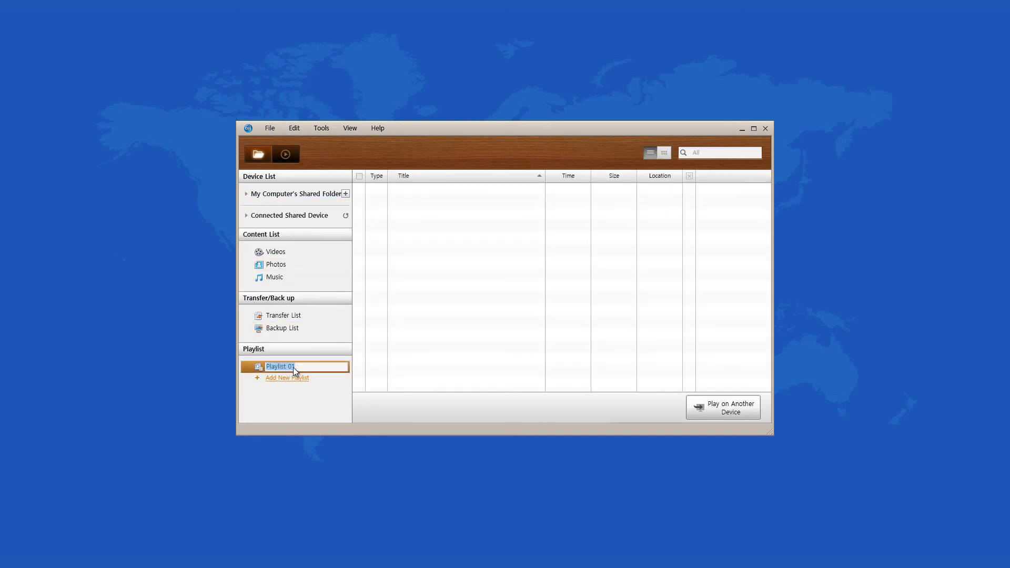
{"action": "left_click", "coordinate": [297, 380]}
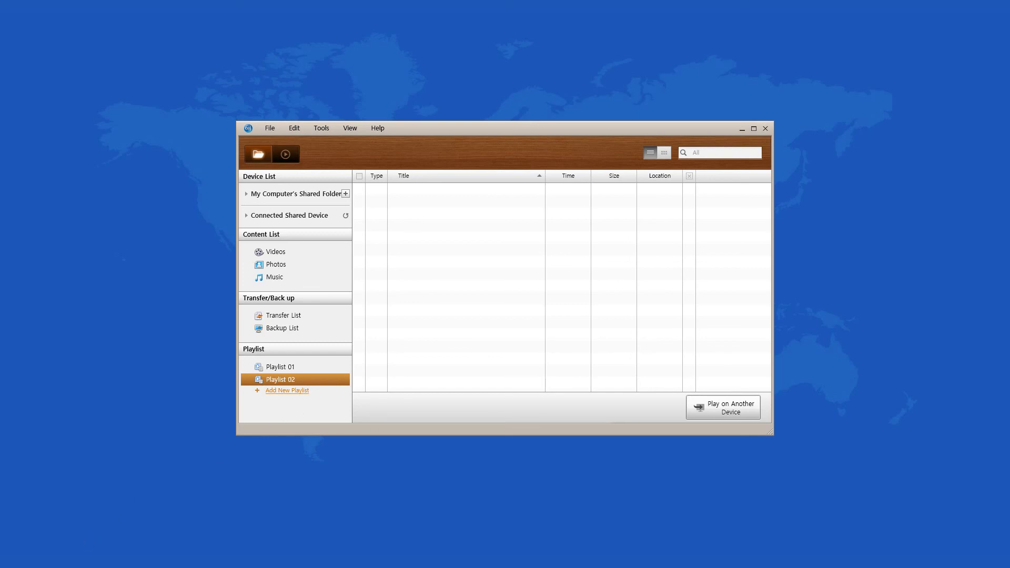
Scroll through the AllShare 2.1.0 review on SoftPlanet and back to the top.
{"action": "scroll", "coordinate": [261, 379], "scroll_direction": "down", "scroll_amount": 5}
{"action": "scroll", "coordinate": [247, 388], "scroll_direction": "down", "scroll_amount": 4}
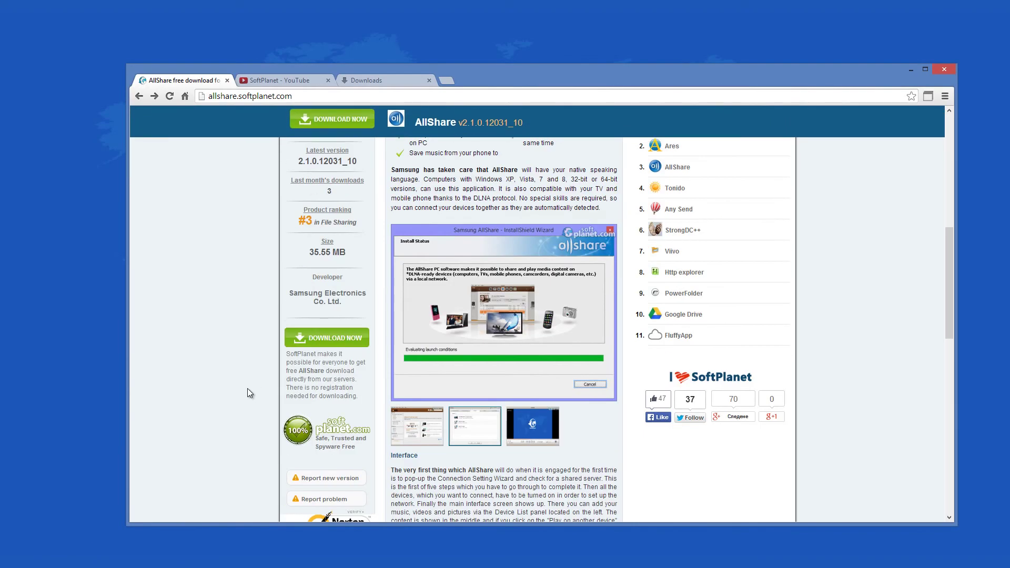
{"action": "scroll", "coordinate": [248, 388], "scroll_direction": "down", "scroll_amount": 3}
{"action": "scroll", "coordinate": [246, 392], "scroll_direction": "up", "scroll_amount": 3}
{"action": "scroll", "coordinate": [245, 392], "scroll_direction": "up", "scroll_amount": 5}
{"action": "scroll", "coordinate": [245, 394], "scroll_direction": "up", "scroll_amount": 3}
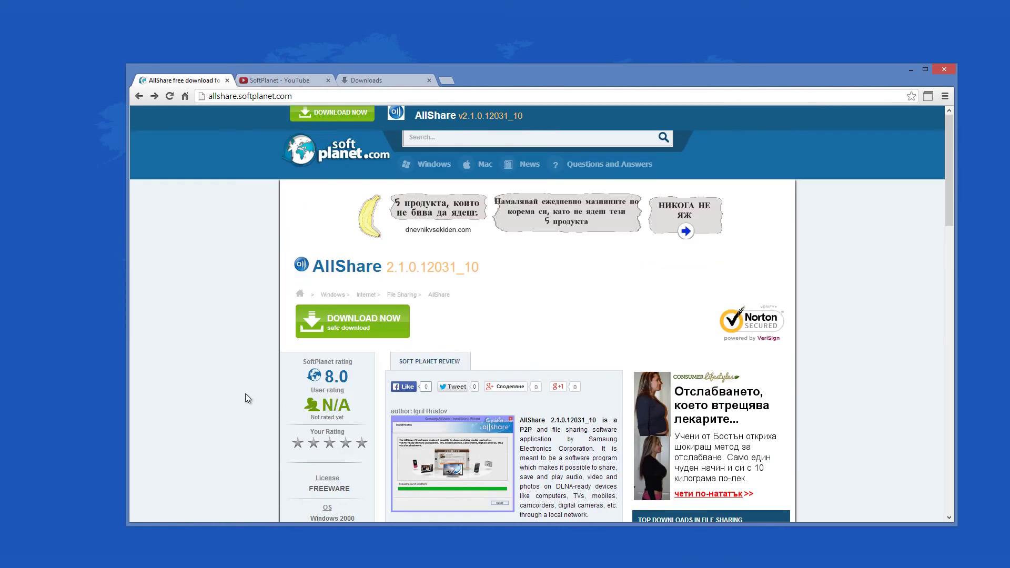